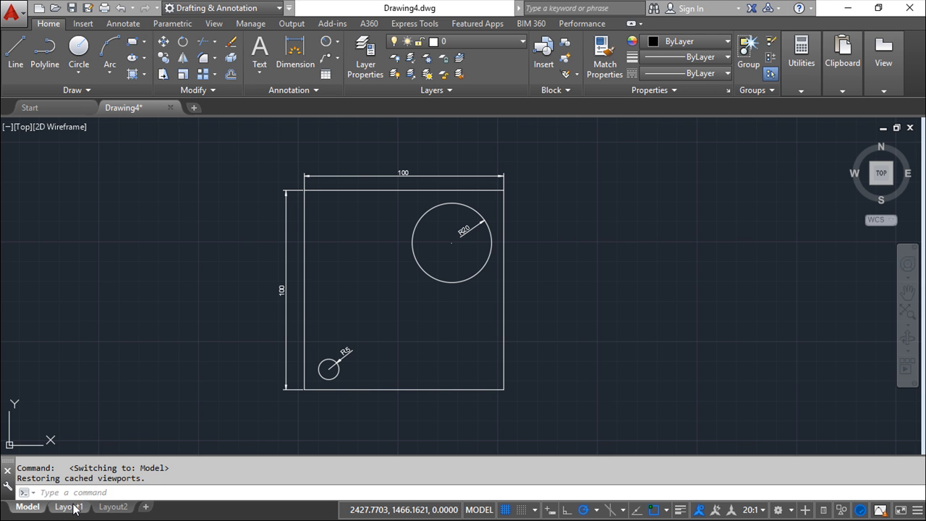
Open Layout1 and leave the active viewport to work in paper space
mouse_move(77, 510)
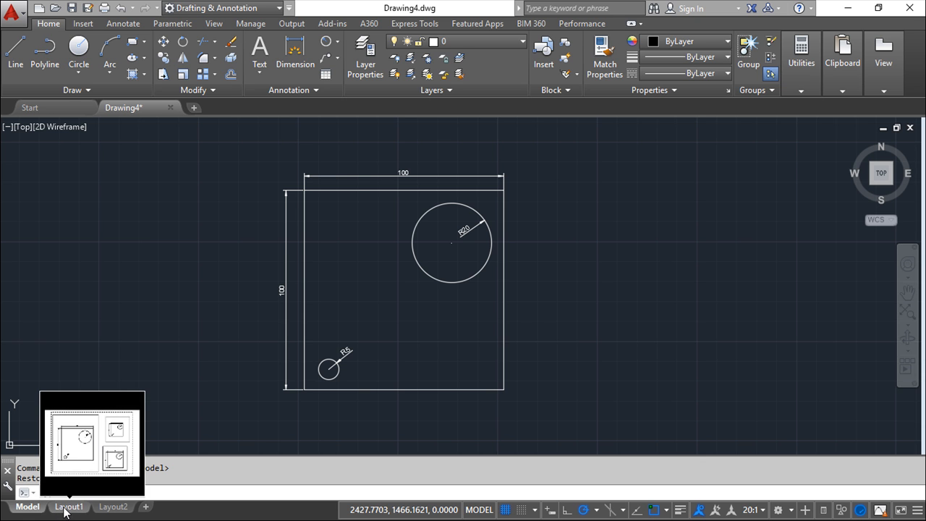
click(65, 510)
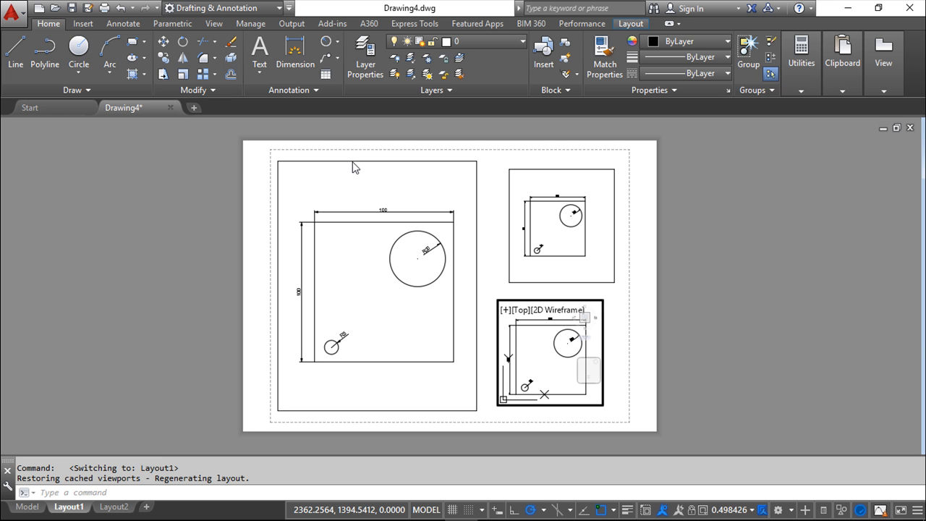
double_click(493, 172)
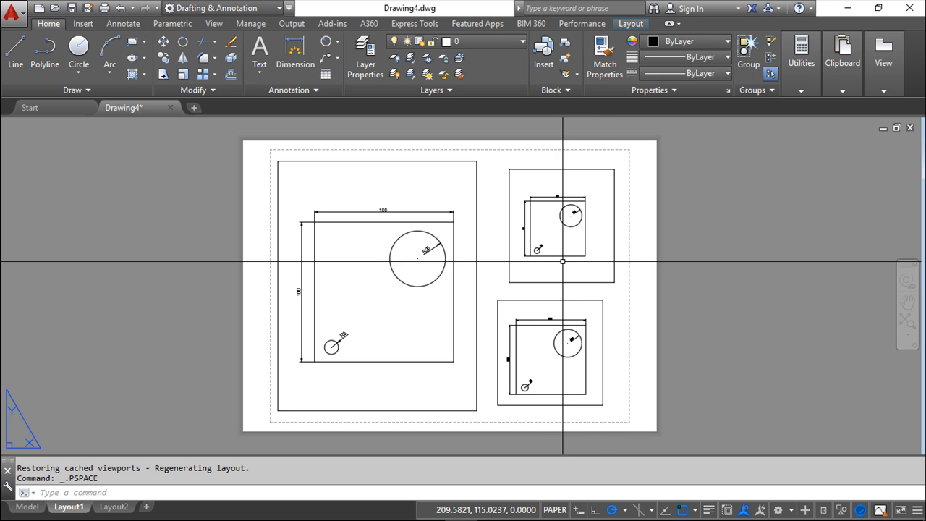
Enlarge the upper-right viewport's view around the large circle's radius dimension and return to paper space
double_click(599, 230)
scroll(569, 235, up, 5)
middle_drag(567, 213, 552, 285)
middle_drag(588, 180, 554, 236)
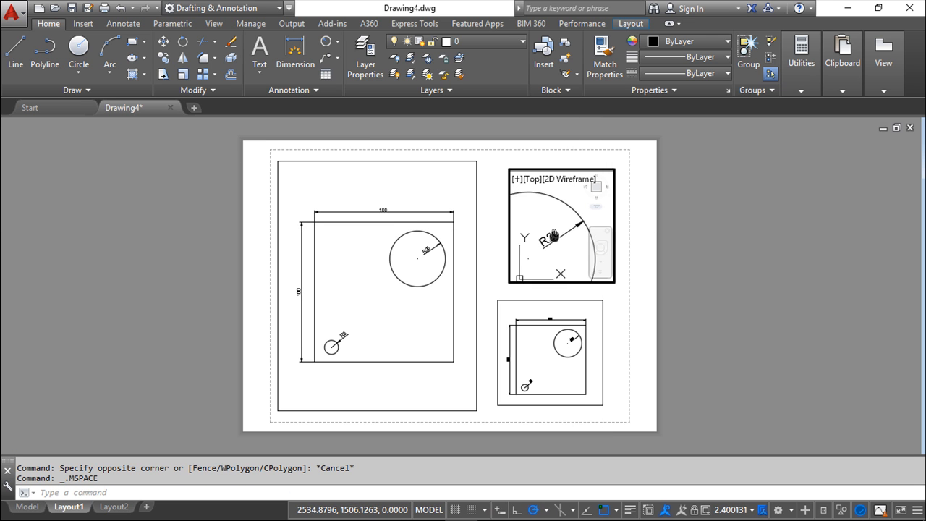
scroll(563, 240, up, 2)
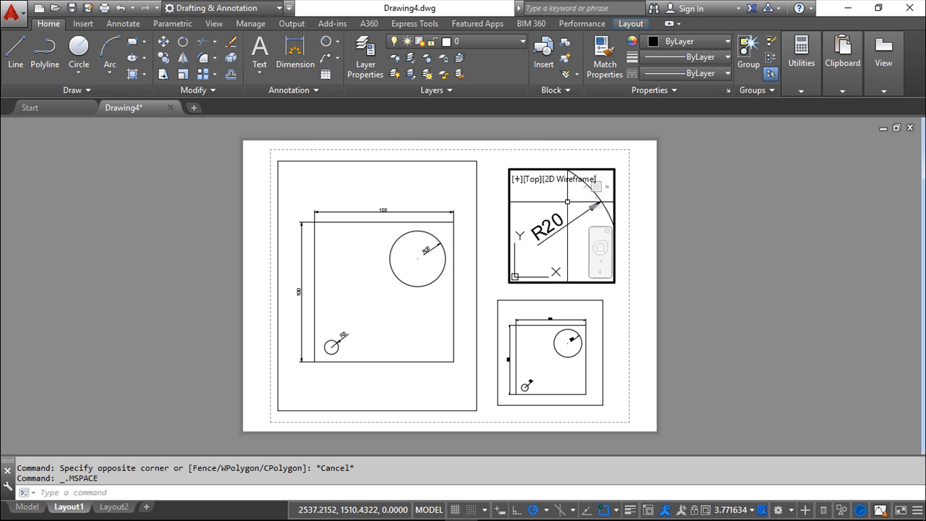
click(553, 232)
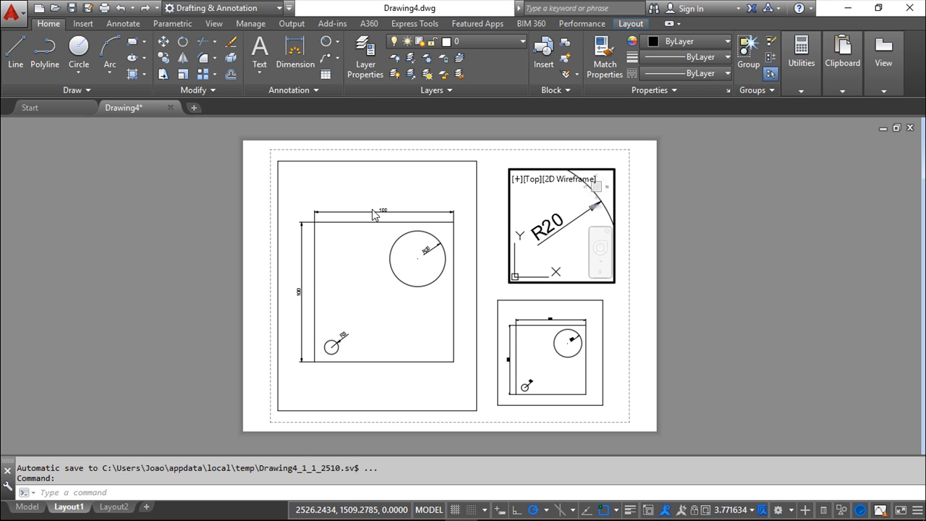
double_click(637, 276)
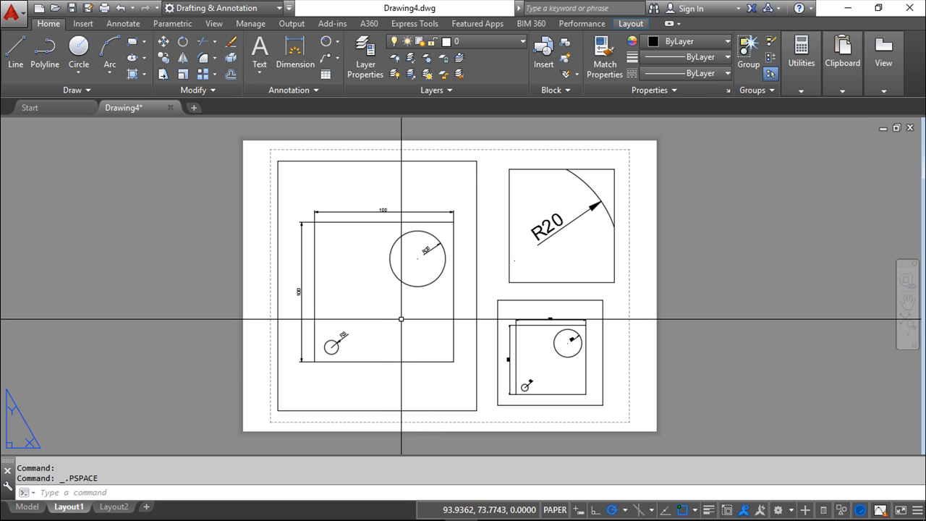
Activate the large viewport on the sheet and check its scale
click(401, 387)
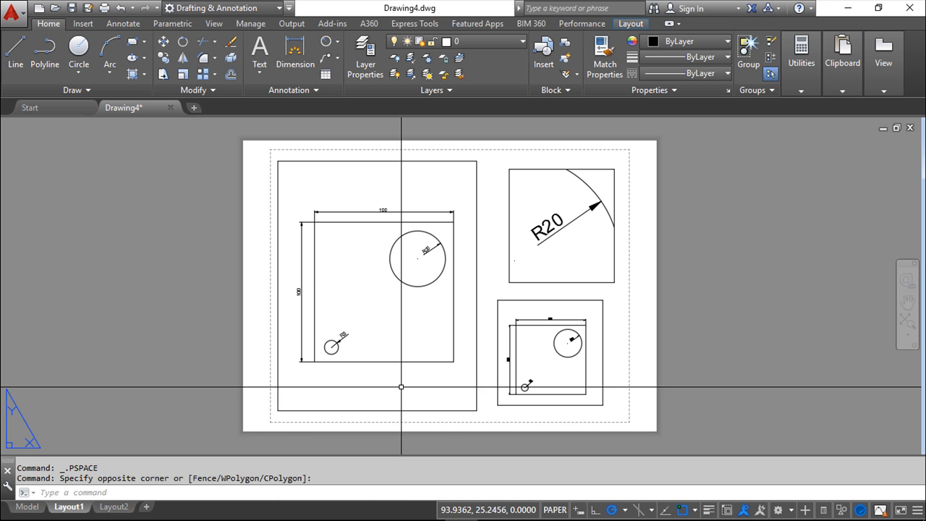
double_click(397, 383)
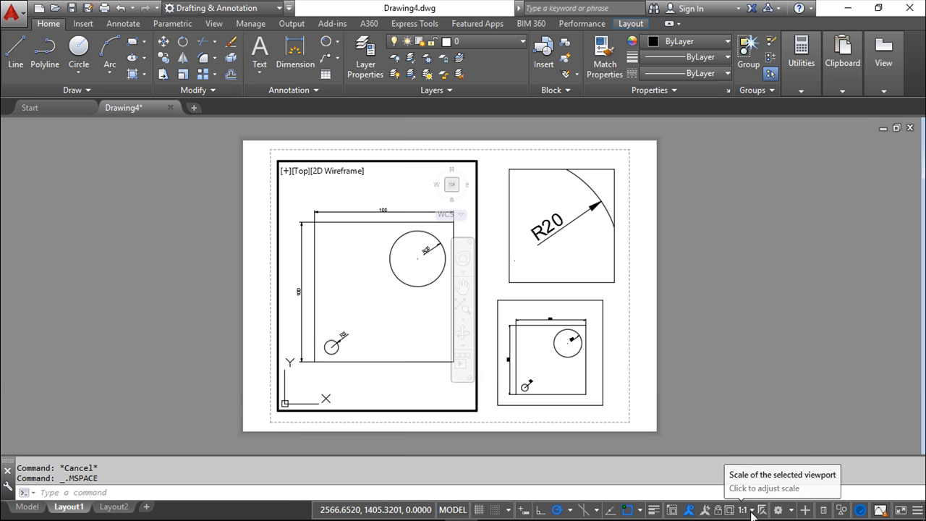
key(Escape)
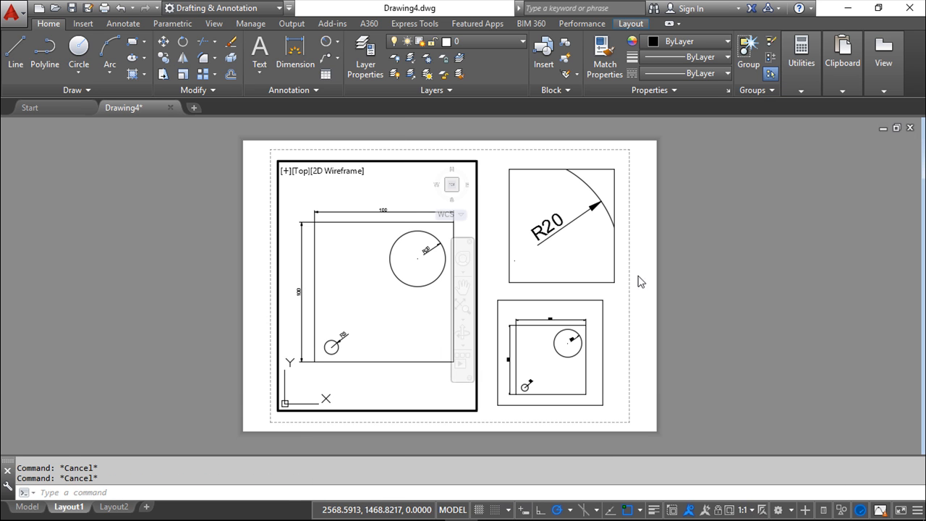
Set the scale of the upper-right viewport, showing the large circle's radius dimension, to 4:1
click(595, 261)
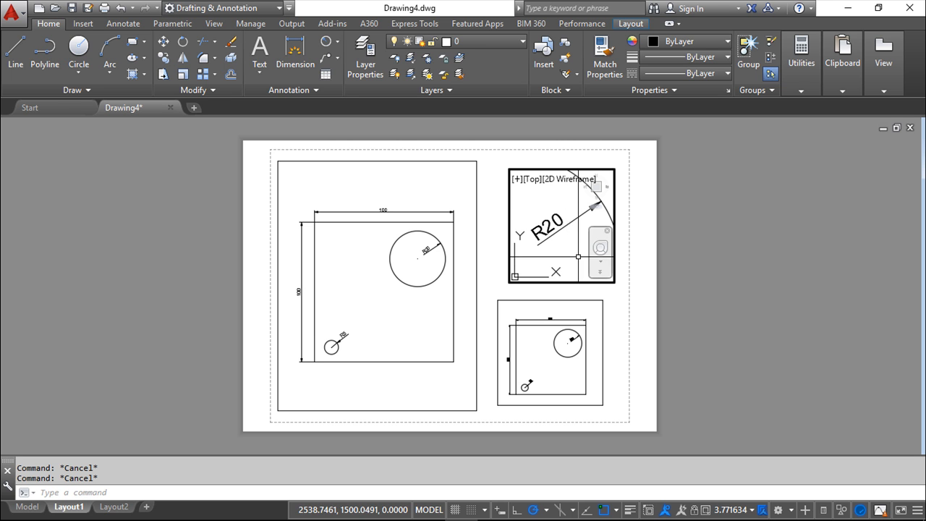
click(756, 510)
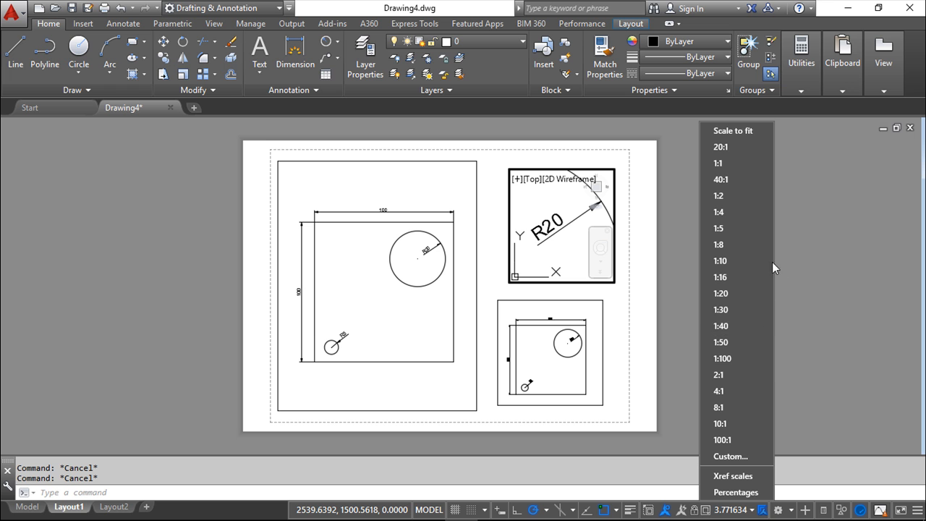
click(722, 393)
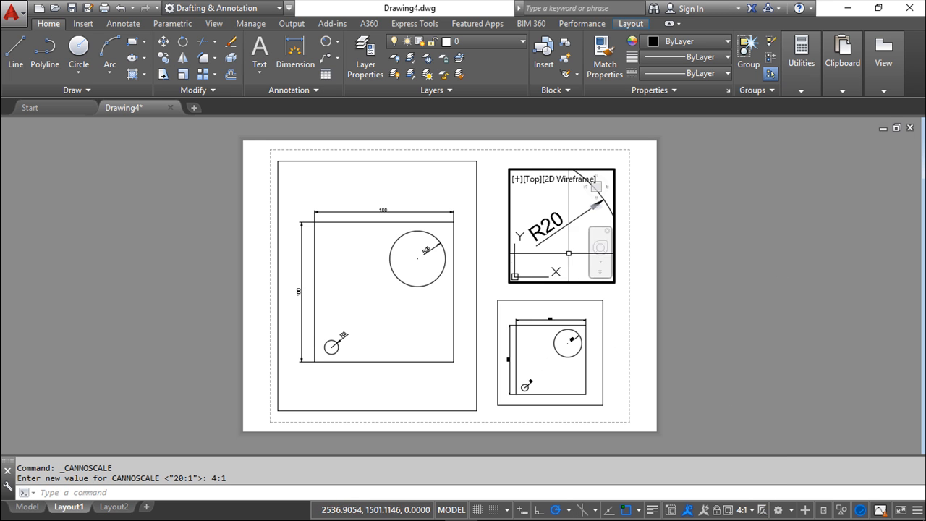
Set the scale of the lower-right viewport on the sheet to 8:1
click(595, 315)
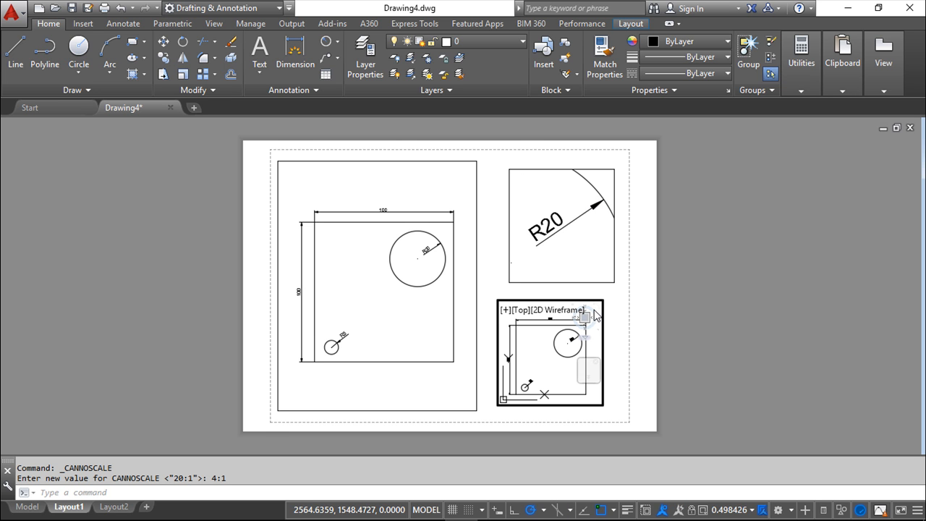
click(753, 511)
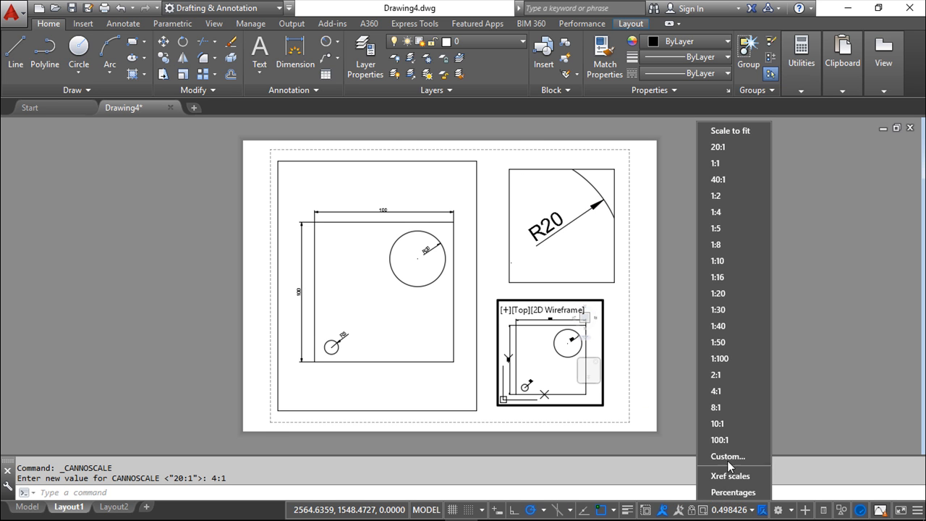
click(723, 407)
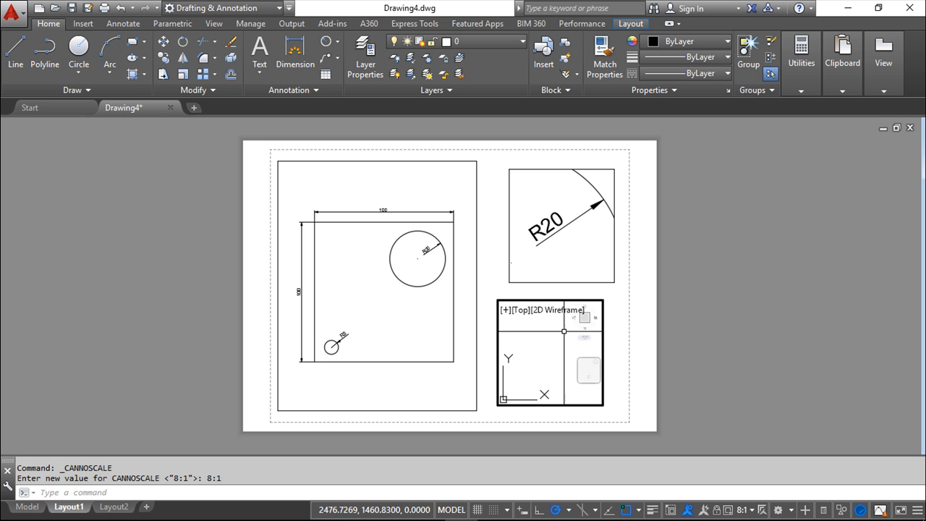
Bring the small circle's radius dimension into the lower-right viewport's view and return to paper space
middle_drag(528, 368, 556, 317)
middle_drag(557, 370, 523, 355)
middle_drag(546, 366, 530, 368)
middle_drag(571, 357, 537, 368)
middle_drag(560, 359, 532, 371)
middle_drag(558, 357, 536, 377)
middle_drag(554, 356, 564, 333)
double_click(633, 290)
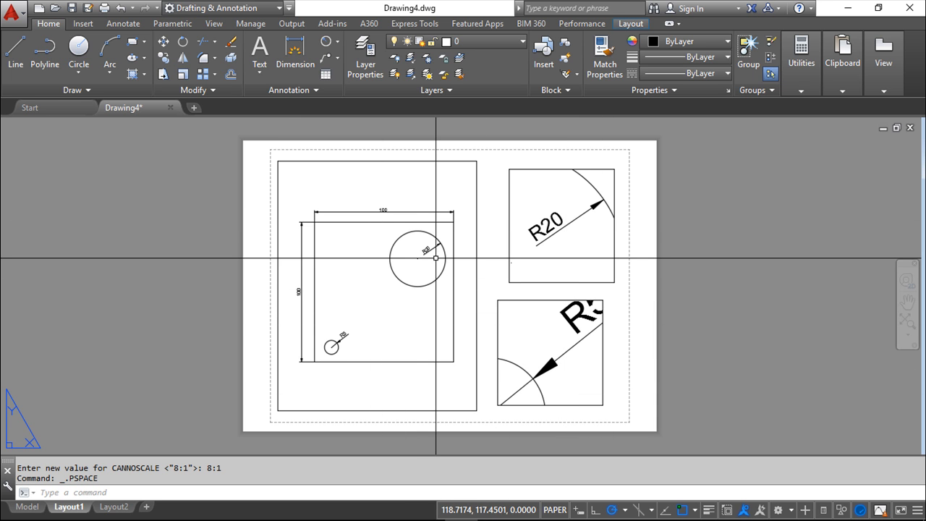
Return to model space and set the small circle's radius dimension to be annotative
click(26, 507)
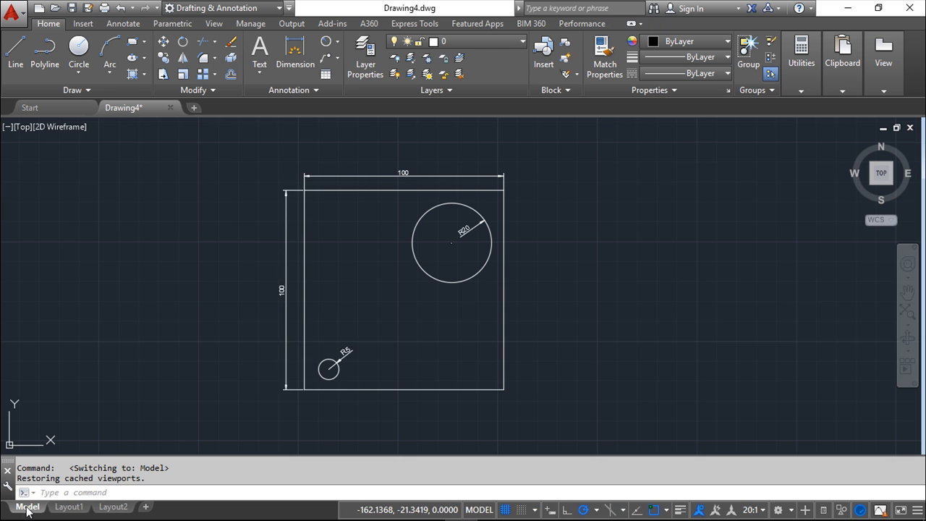
click(346, 354)
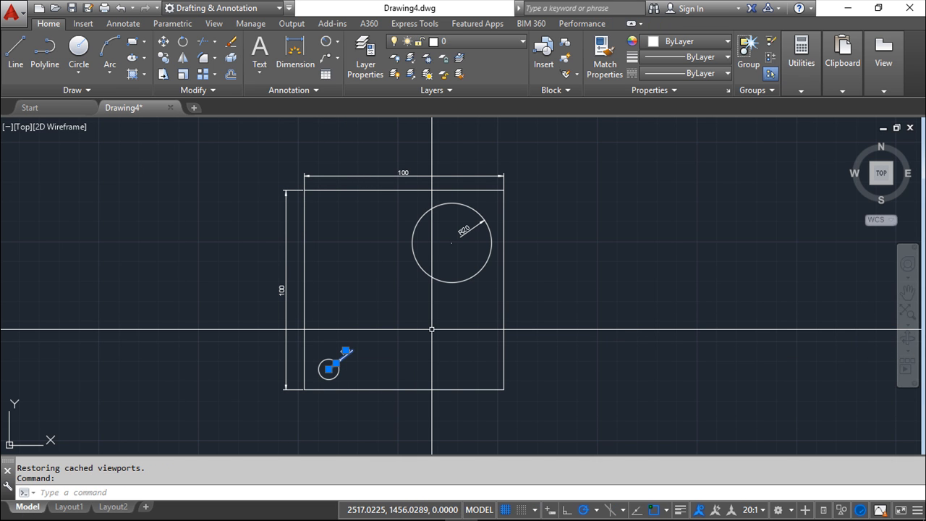
click(728, 92)
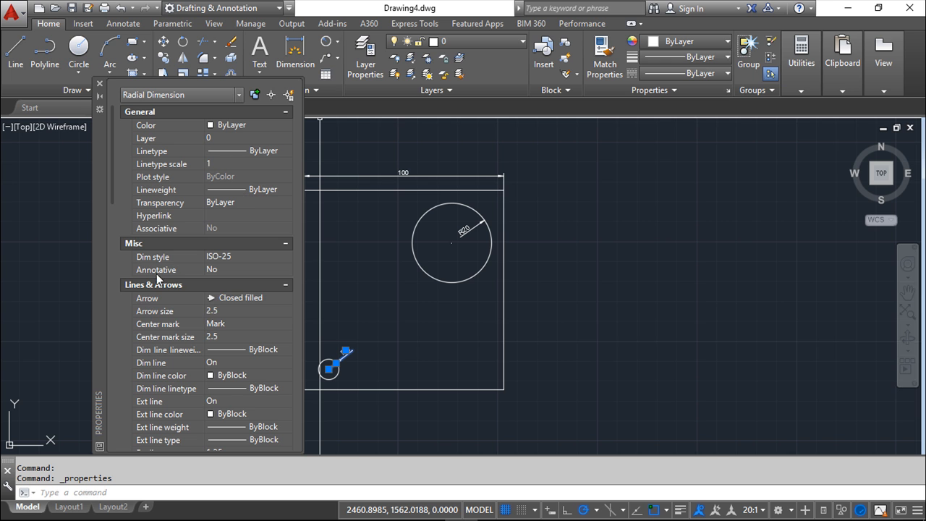
click(273, 270)
click(288, 269)
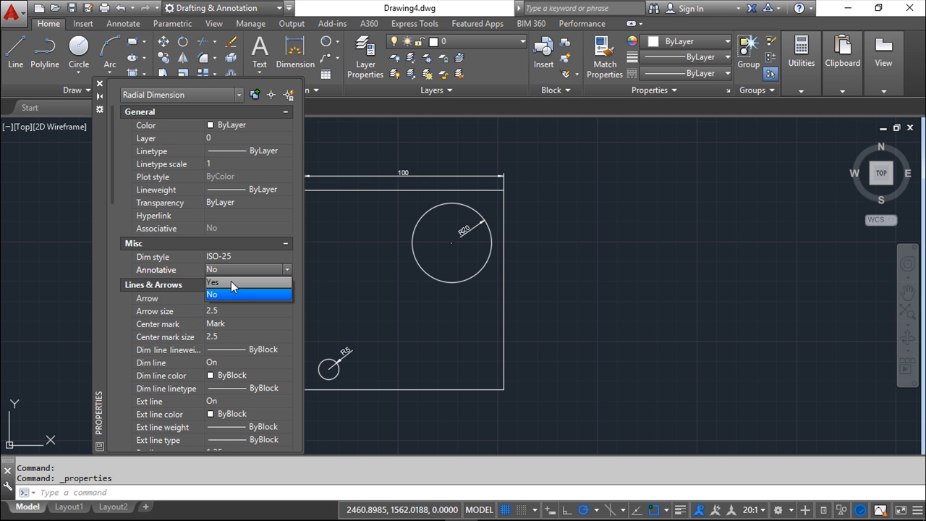
click(231, 282)
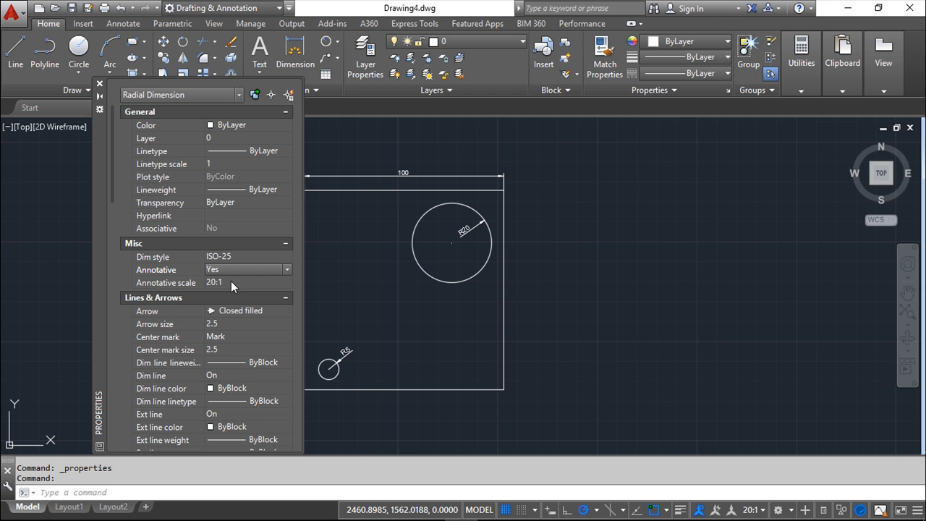
click(100, 83)
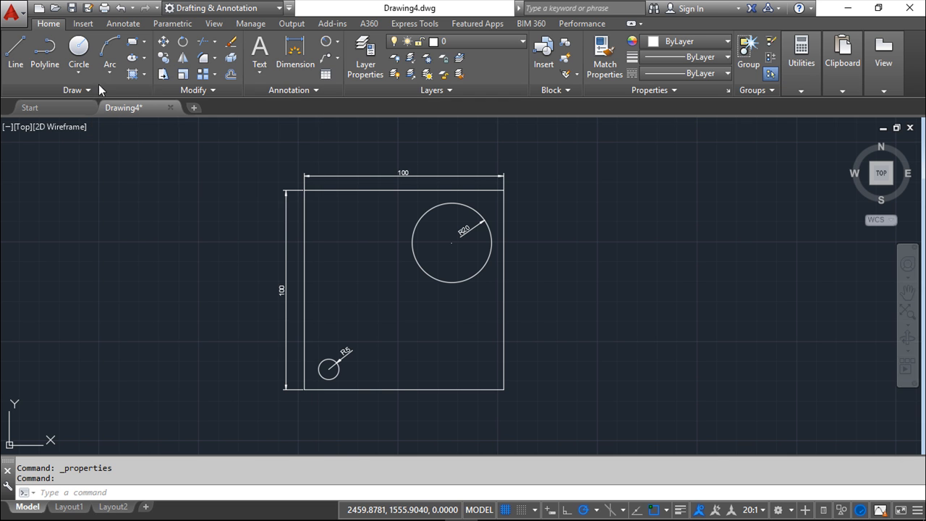
key(Escape)
key(Escape)
Set the Annotative property of the large circle's radius dimension to Yes
click(468, 230)
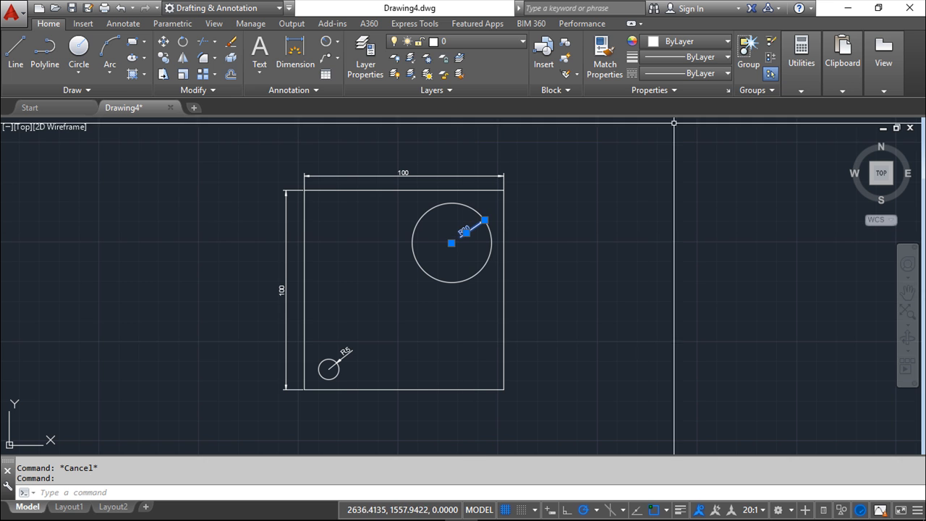
click(728, 91)
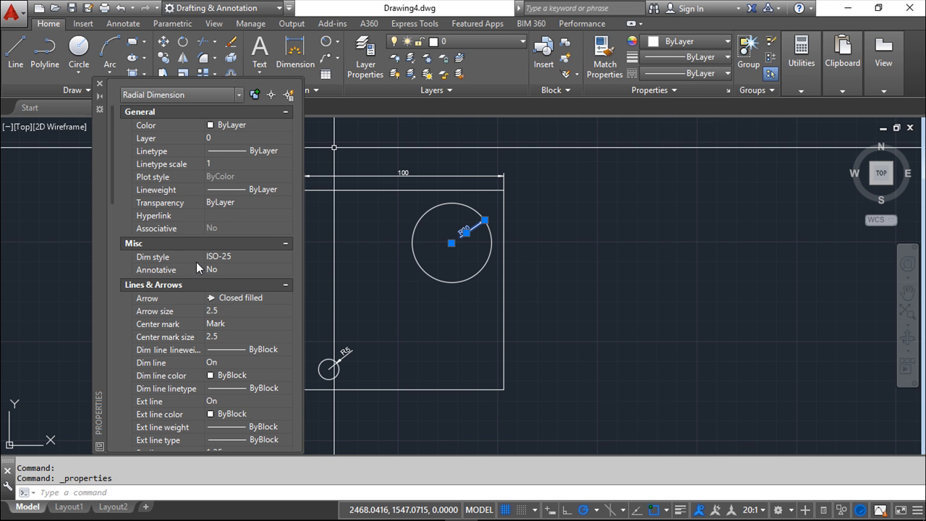
click(288, 268)
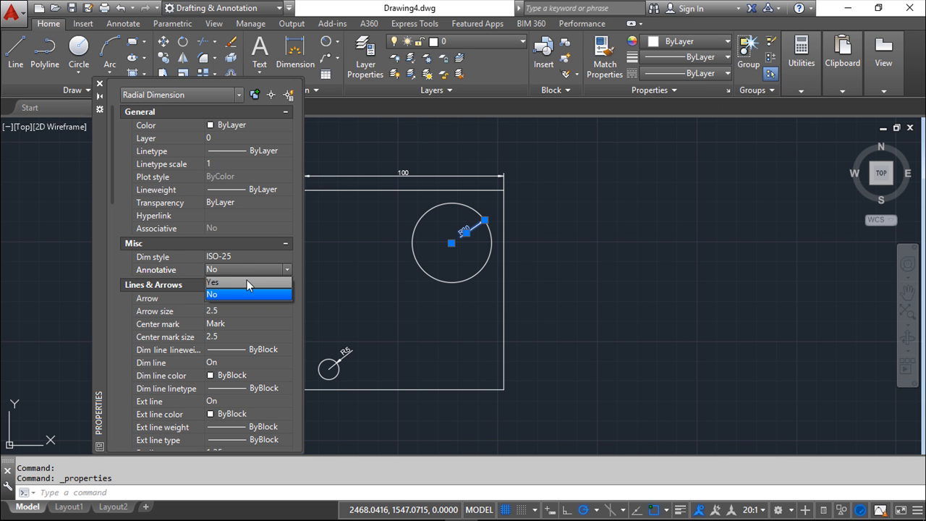
click(227, 282)
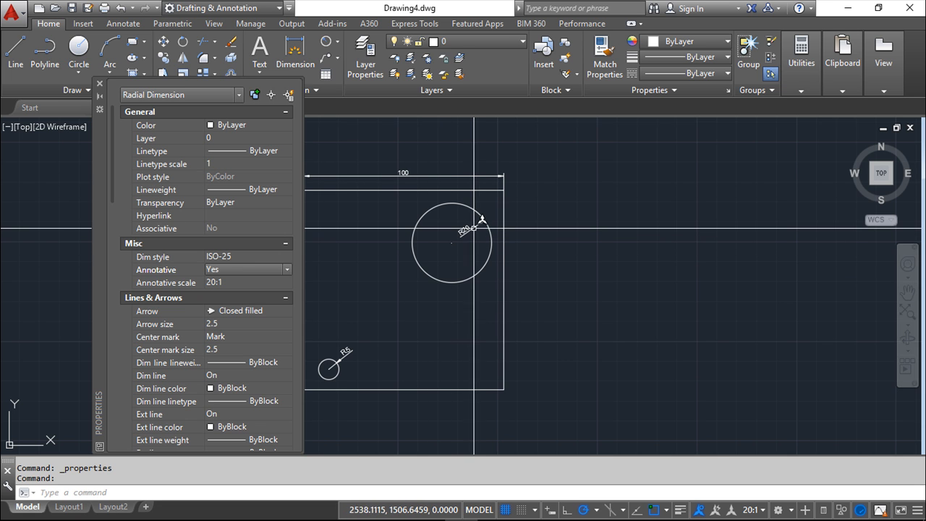
Add the 4:1 scale to the annotative scales of the large circle's radius dimension and deselect it
mouse_move(481, 218)
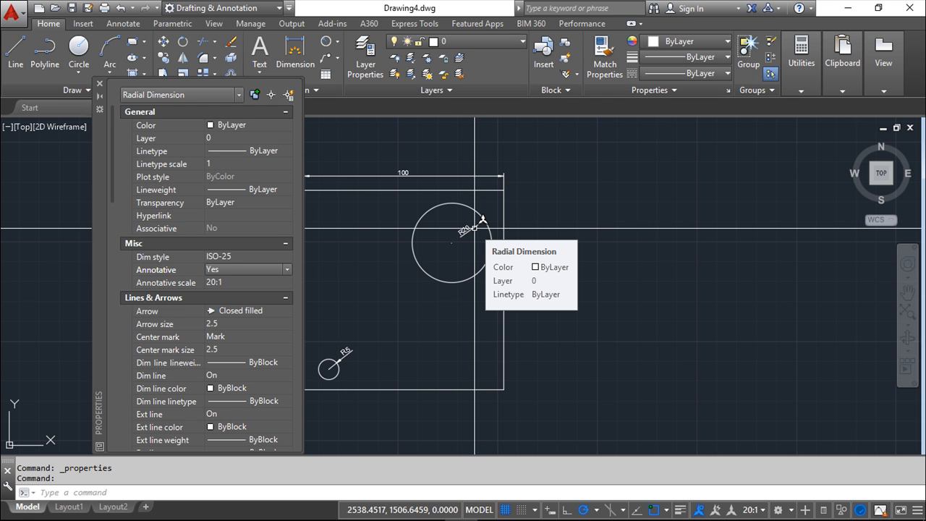
click(268, 282)
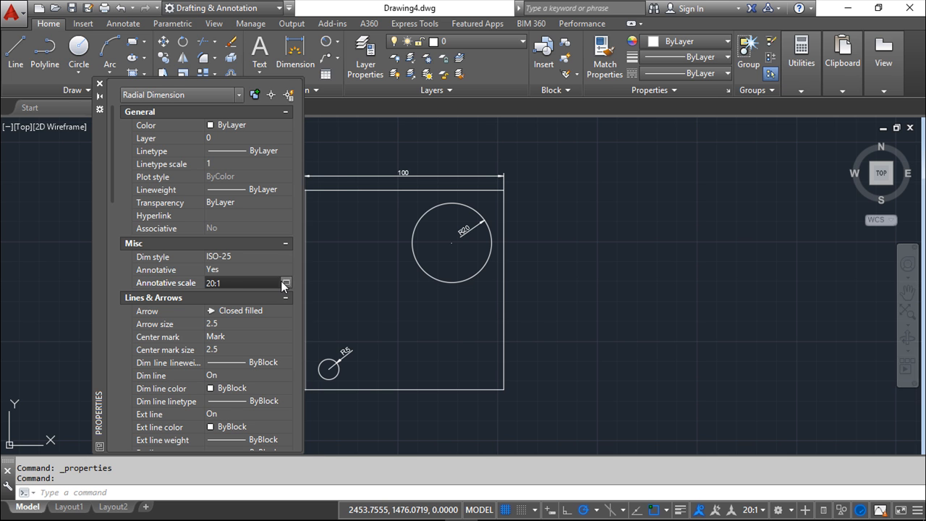
click(286, 283)
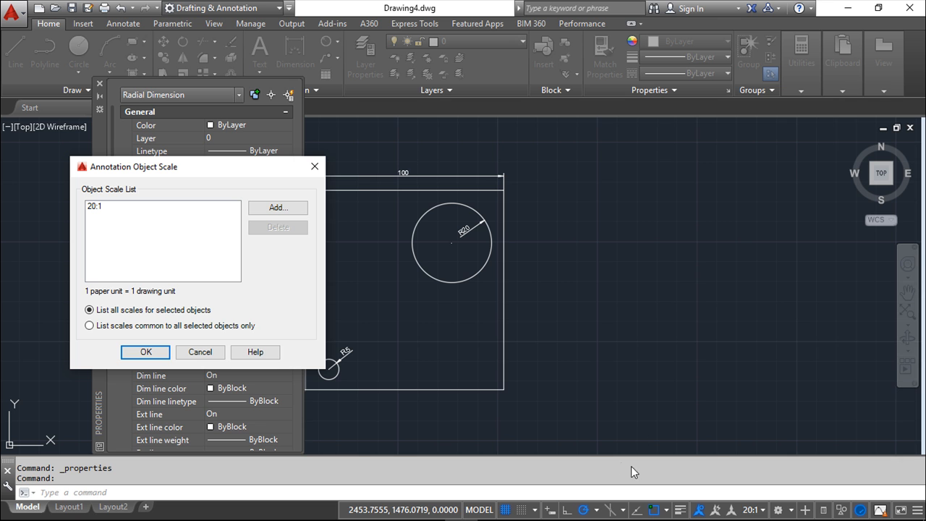
click(287, 209)
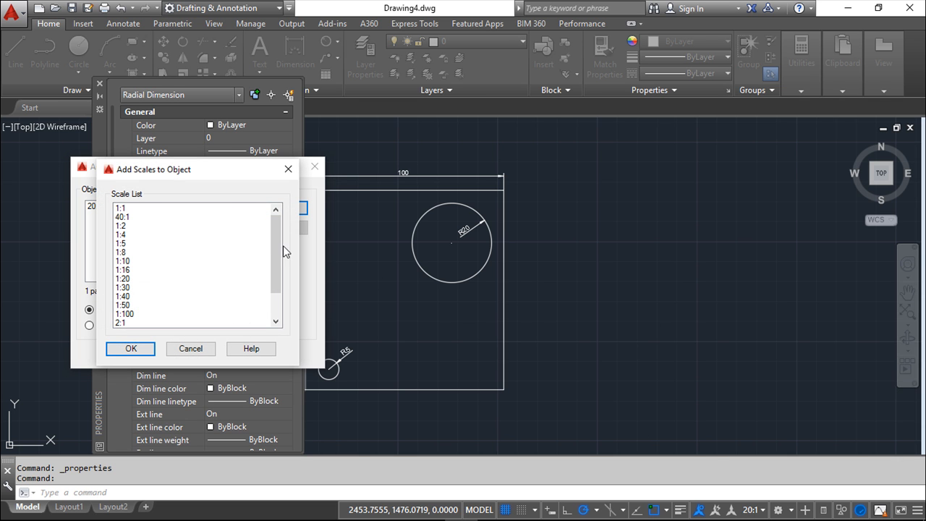
drag(277, 275, 279, 299)
click(124, 297)
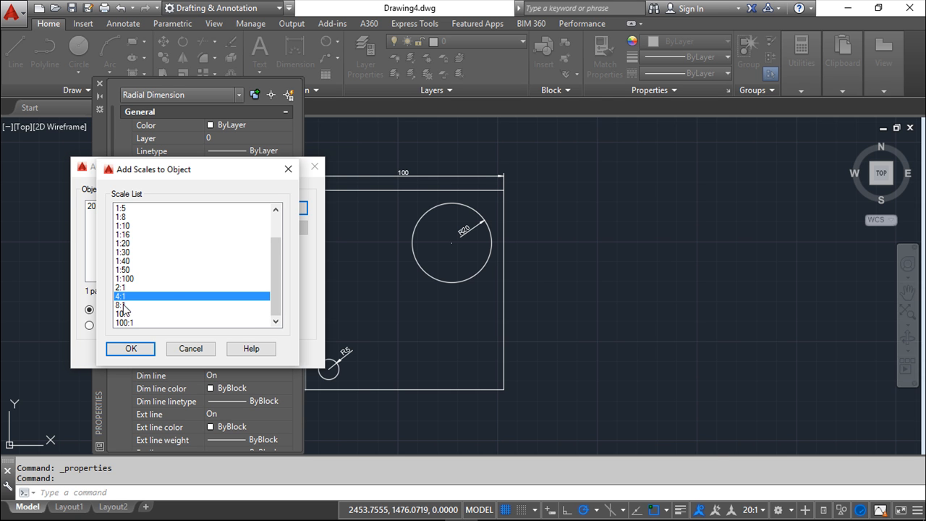
click(132, 350)
click(145, 353)
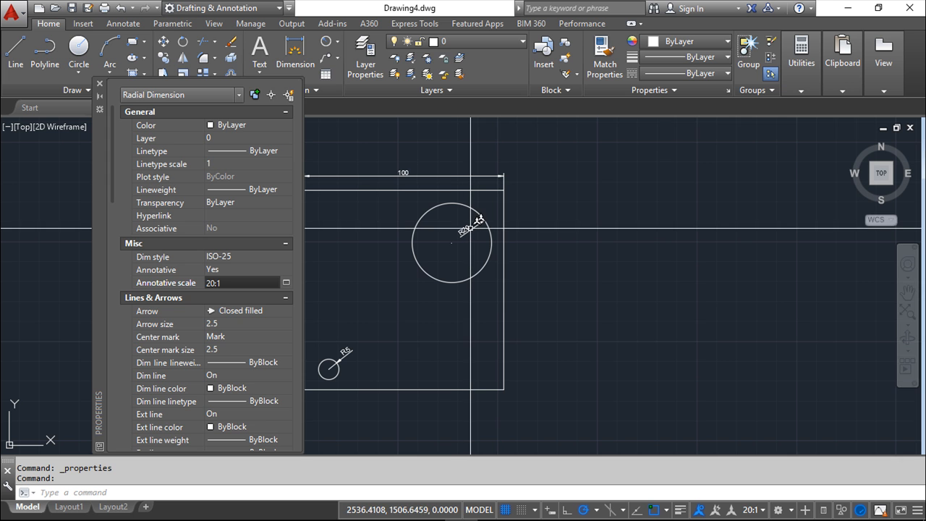
key(Escape)
key(Escape)
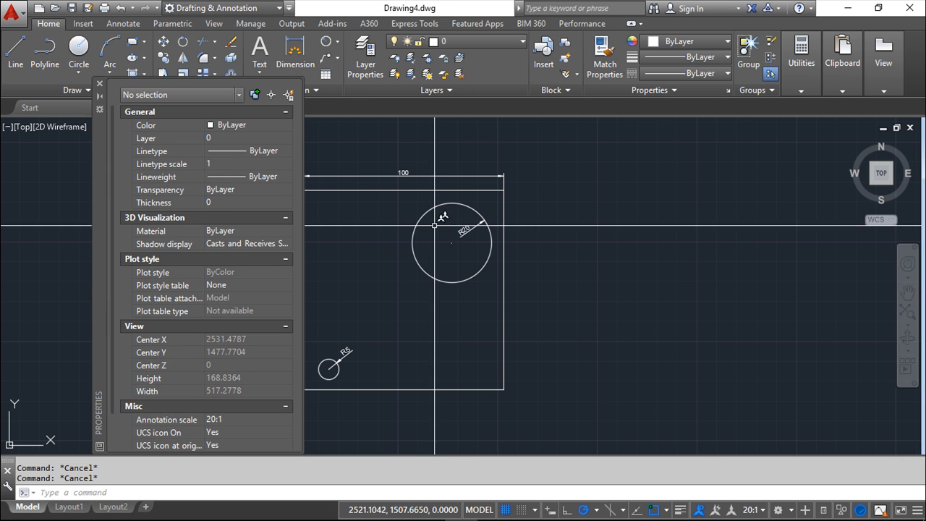
Add the 8:1 scale to the annotative scales of the small circle's radius dimension, close the properties and deselect it
click(349, 354)
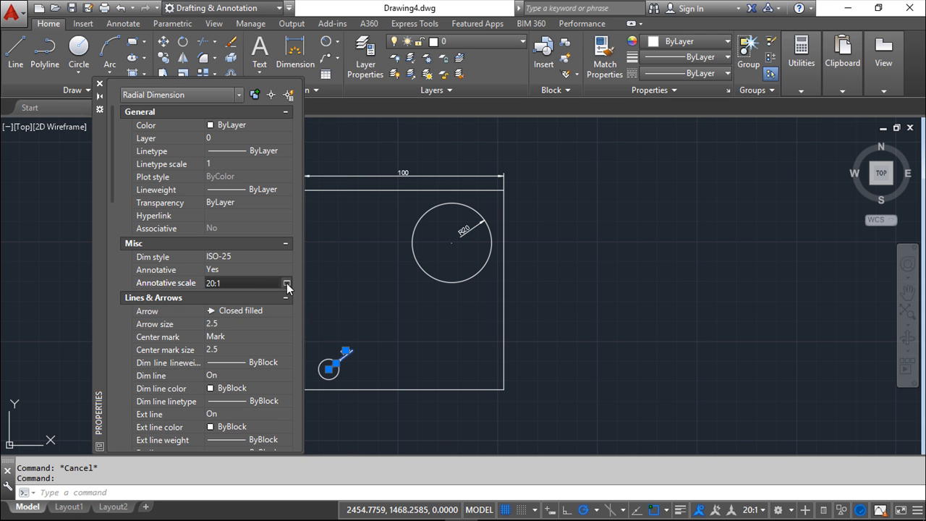
click(287, 284)
click(275, 206)
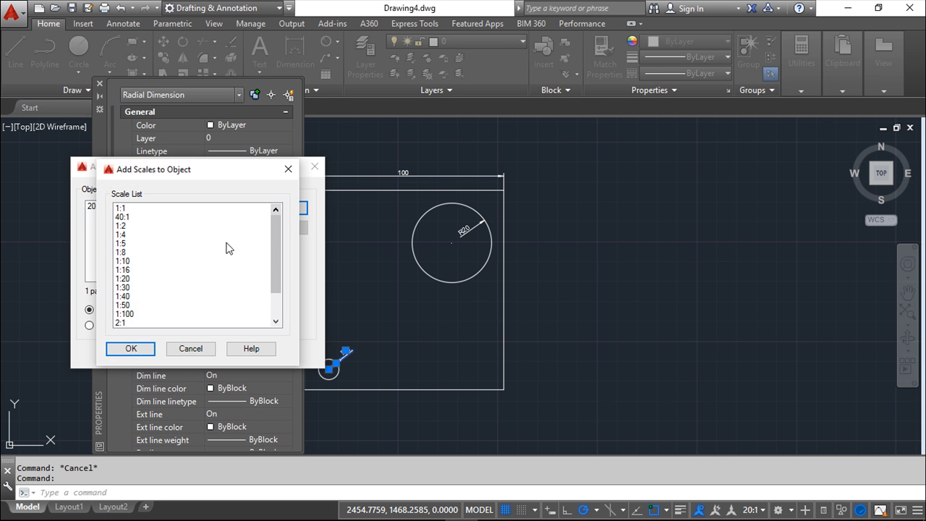
drag(277, 269, 276, 311)
click(120, 305)
click(129, 348)
click(144, 353)
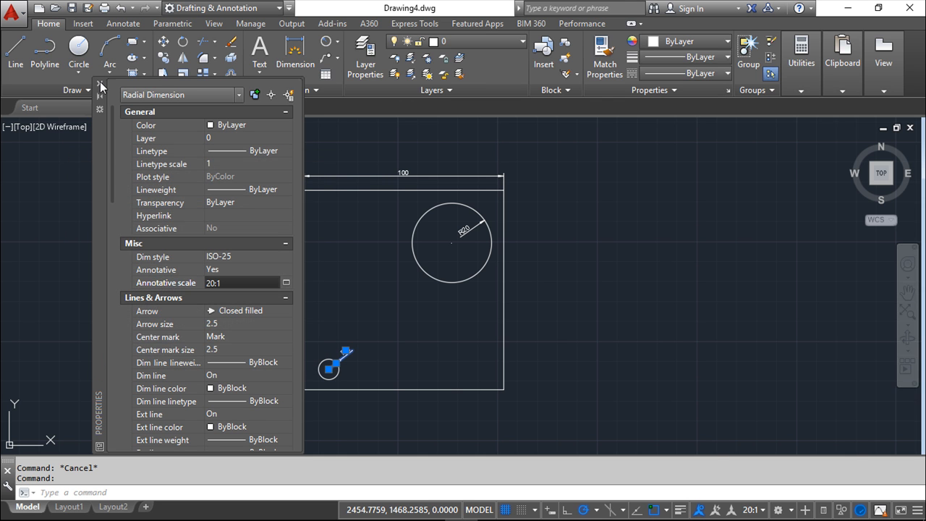
click(100, 85)
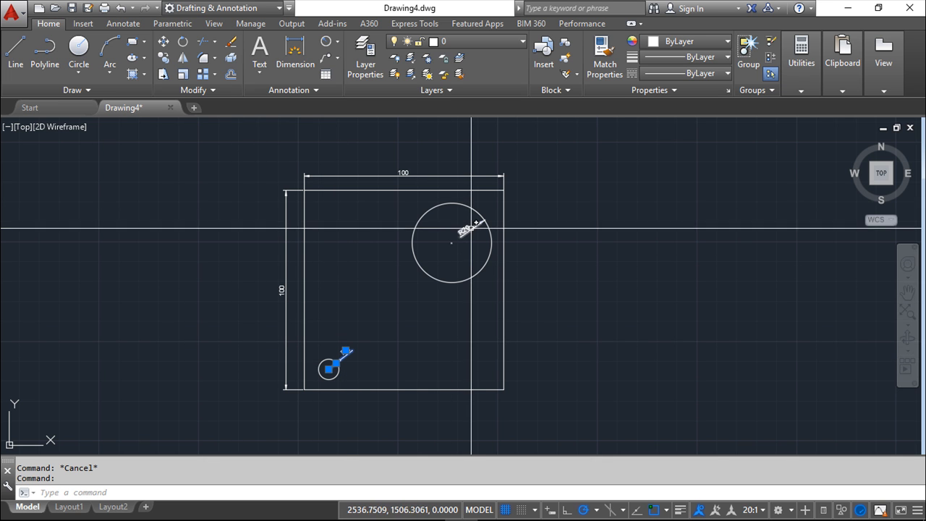
key(Escape)
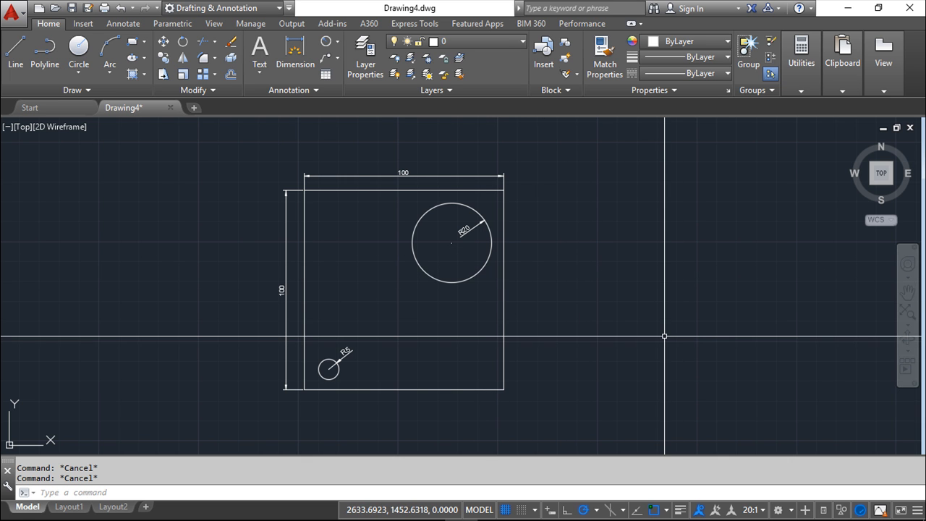
Go to Layout1, activate the upper-right viewport showing the large circle and set its scale to 8:1
click(76, 506)
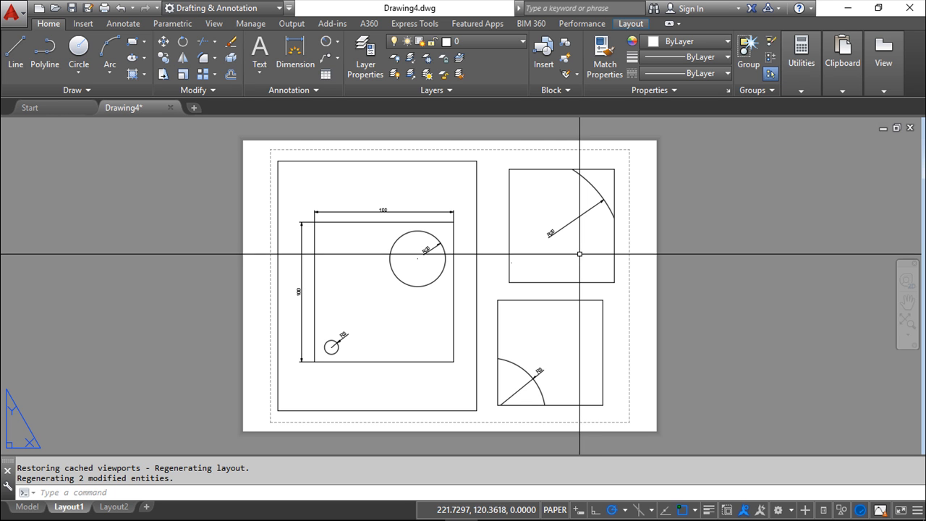
middle_drag(587, 250, 567, 249)
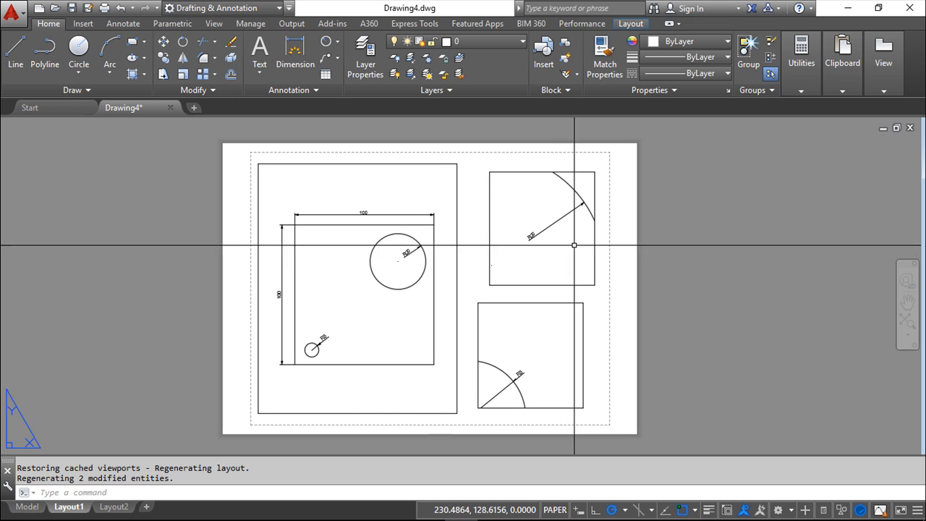
double_click(566, 248)
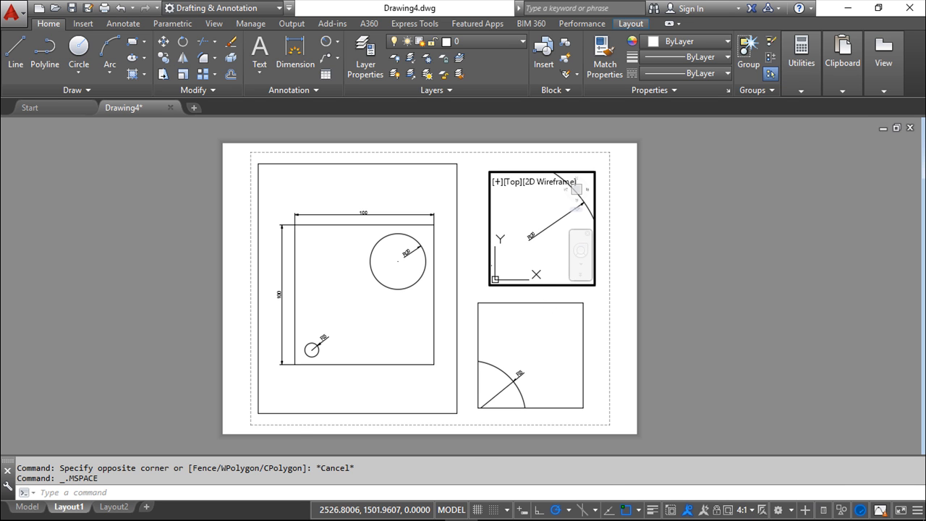
click(747, 510)
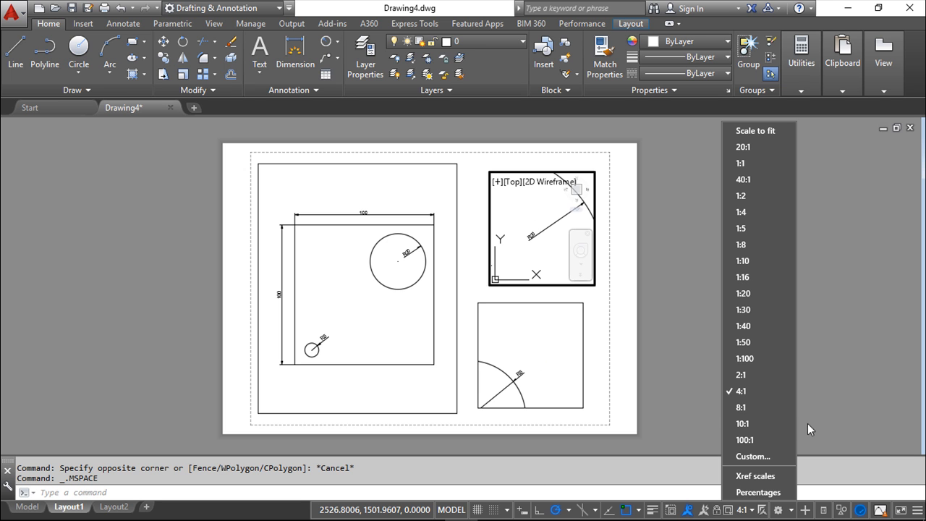
click(754, 408)
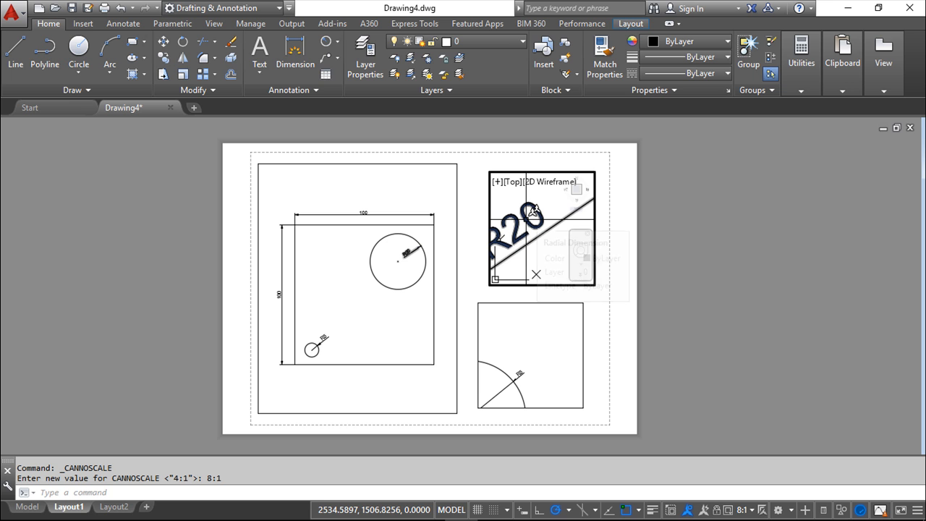
mouse_move(533, 210)
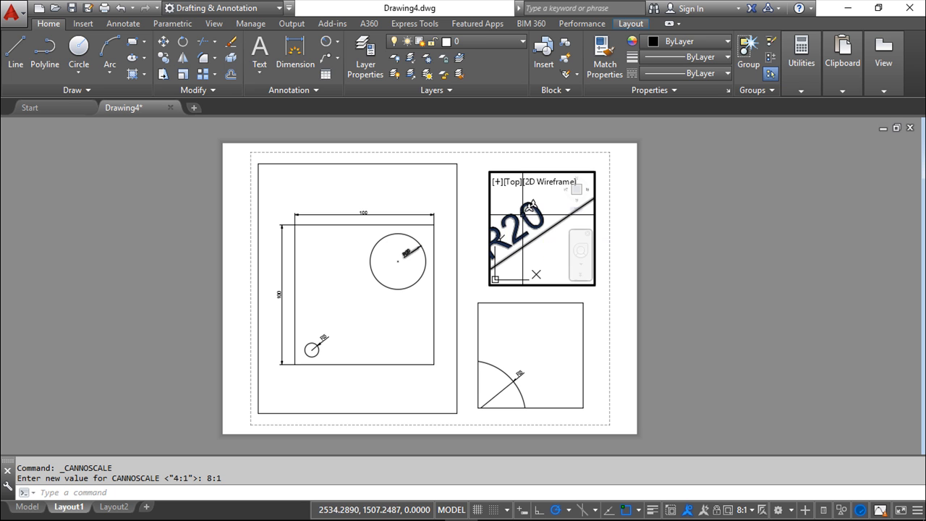
Activate the lower-right viewport with the small circle, try the 4:1 and 20:1 scales and return it to 8:1
click(544, 353)
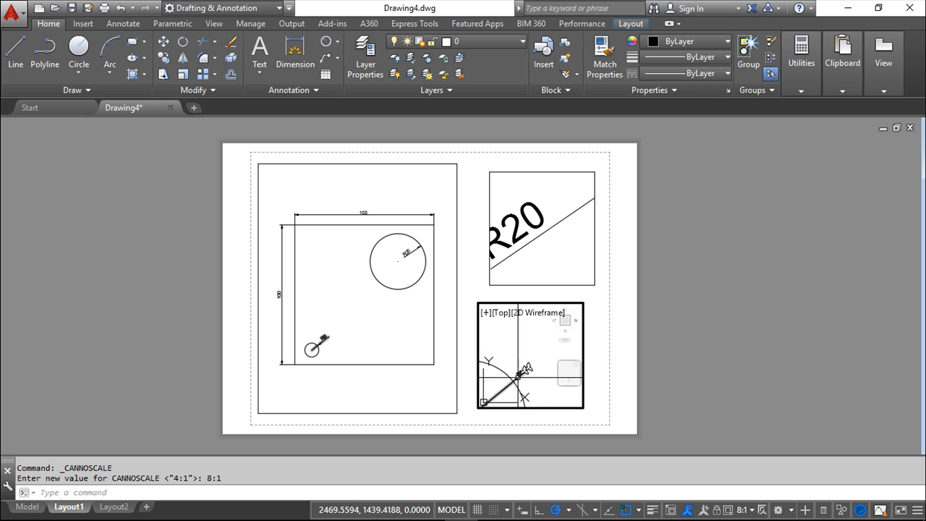
click(751, 510)
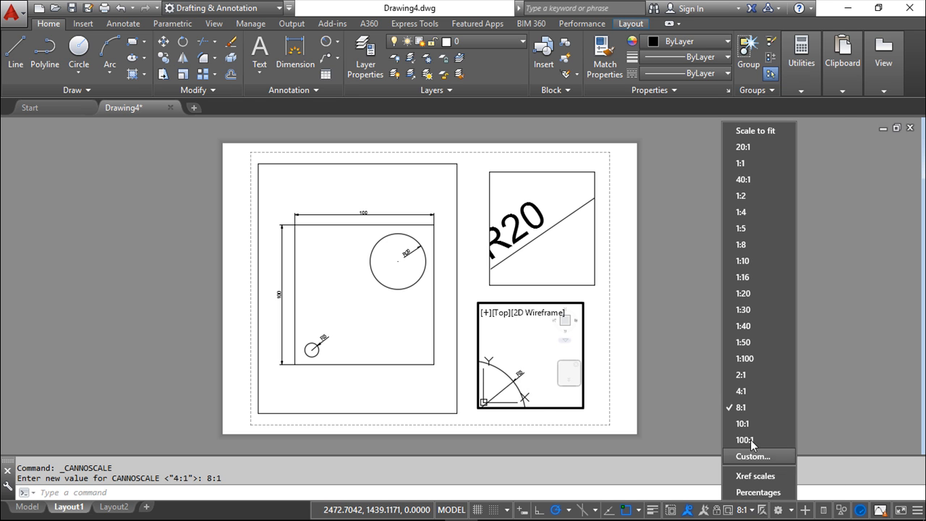
click(756, 392)
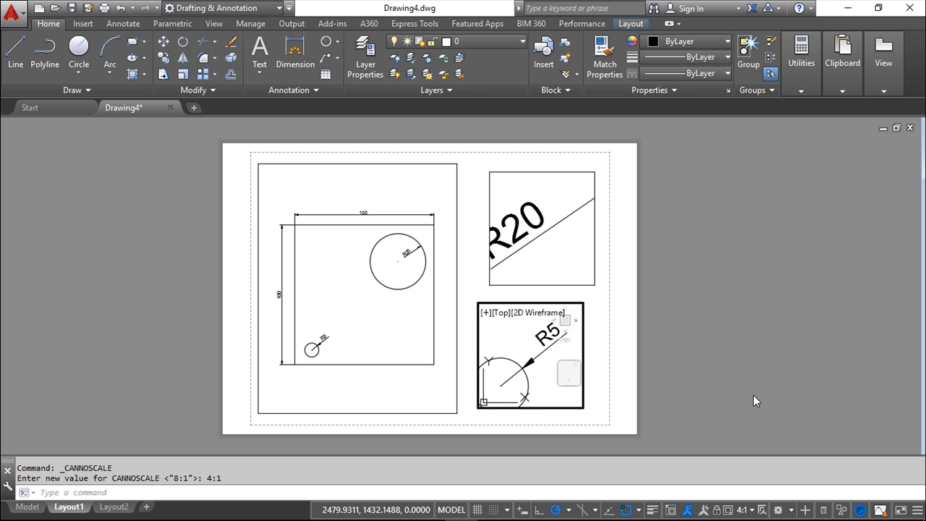
click(754, 510)
click(746, 147)
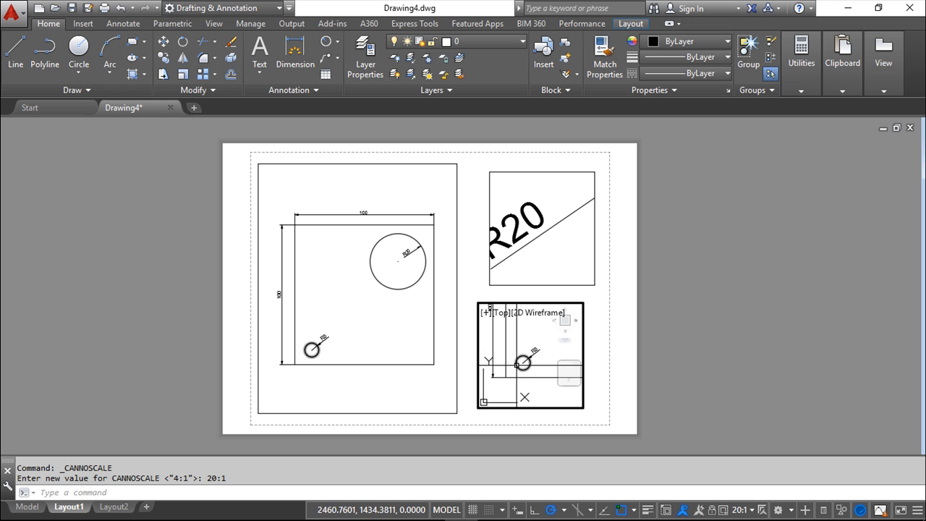
click(754, 510)
click(747, 409)
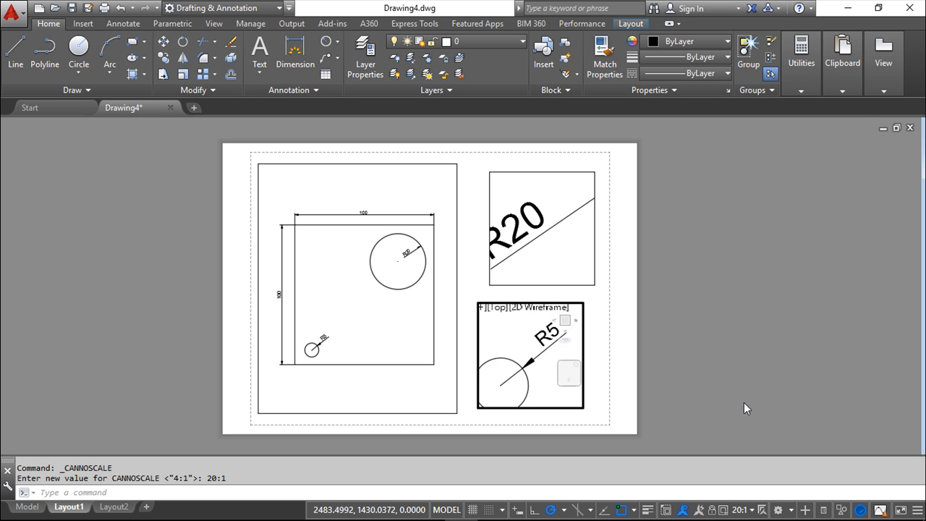